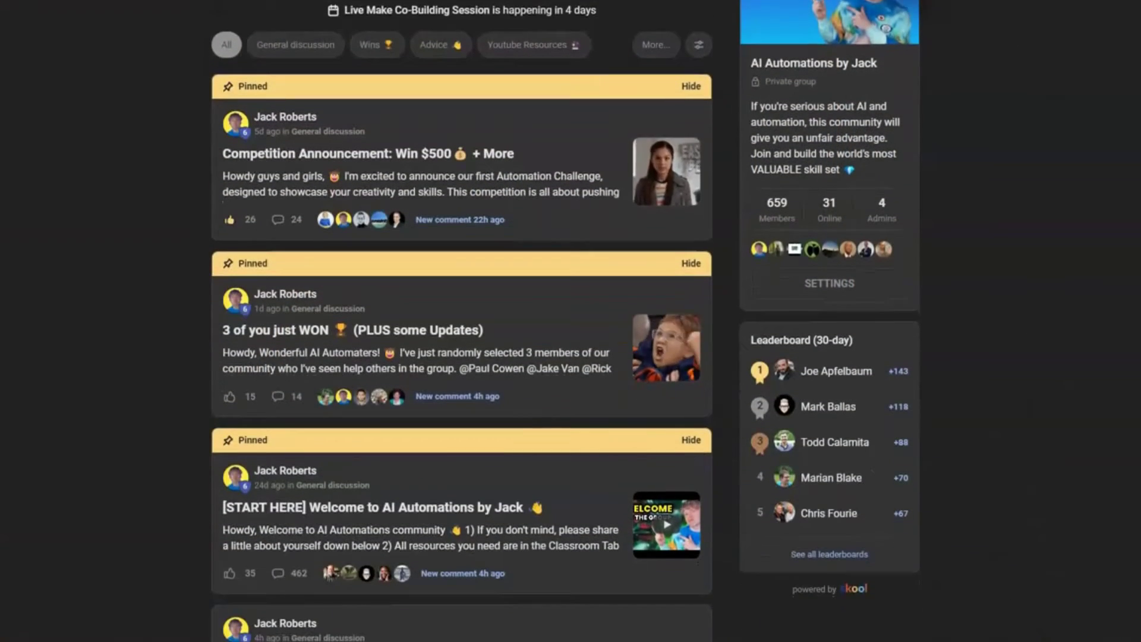
Scroll through the Skool feed and the Classroom's automation course cards.
scroll(462, 321, down, 2)
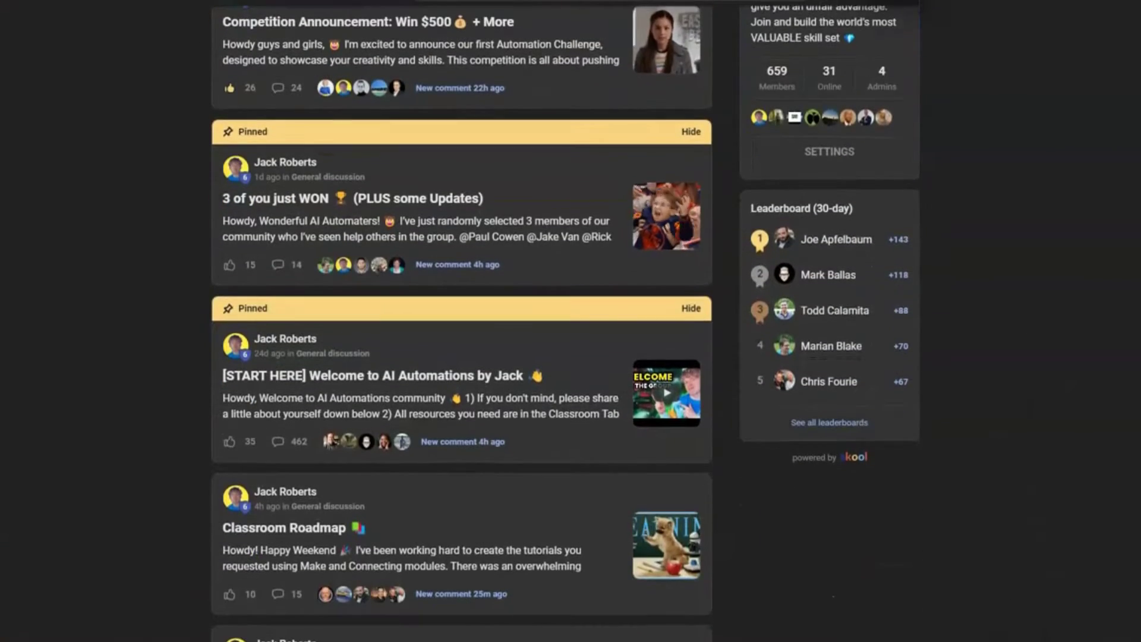
scroll(461, 321, down, 1)
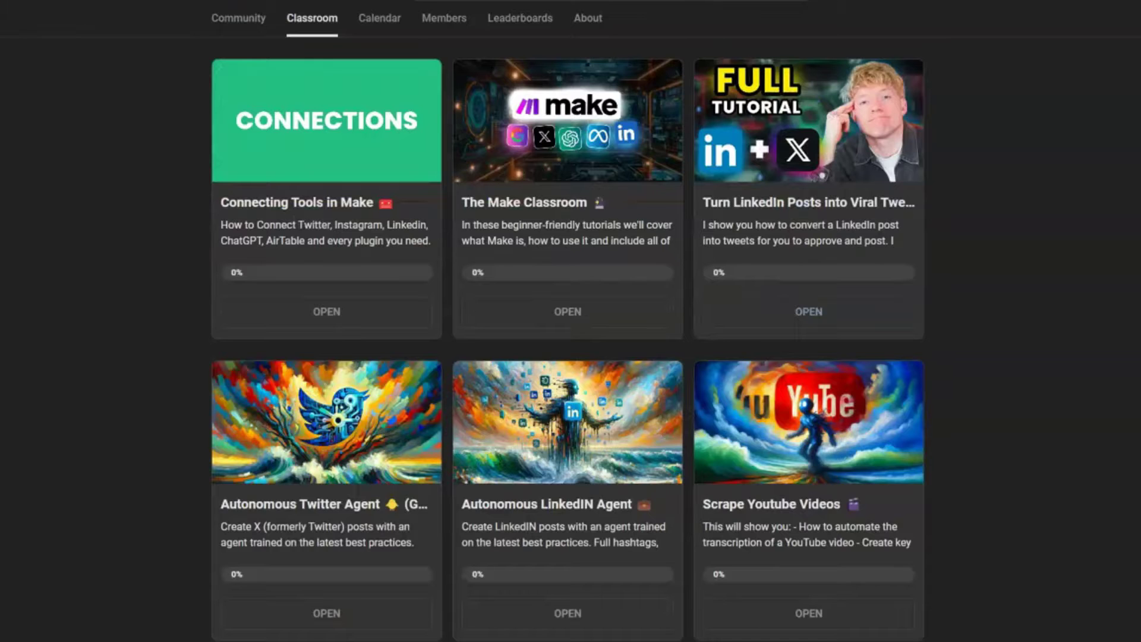
scroll(571, 321, down, 3)
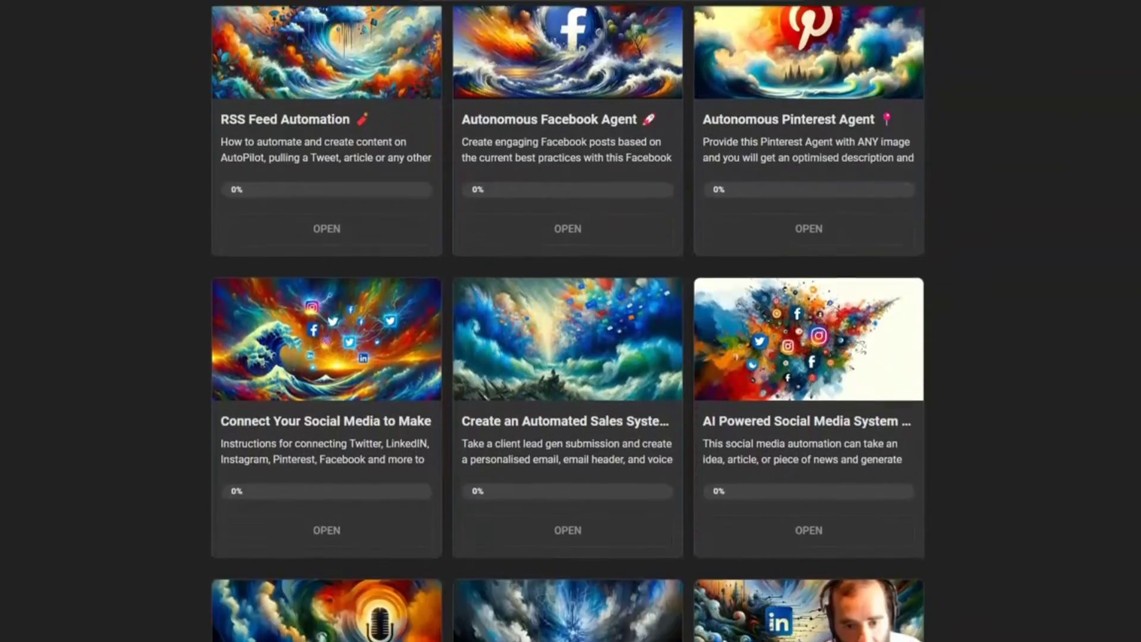
scroll(567, 321, down, 3)
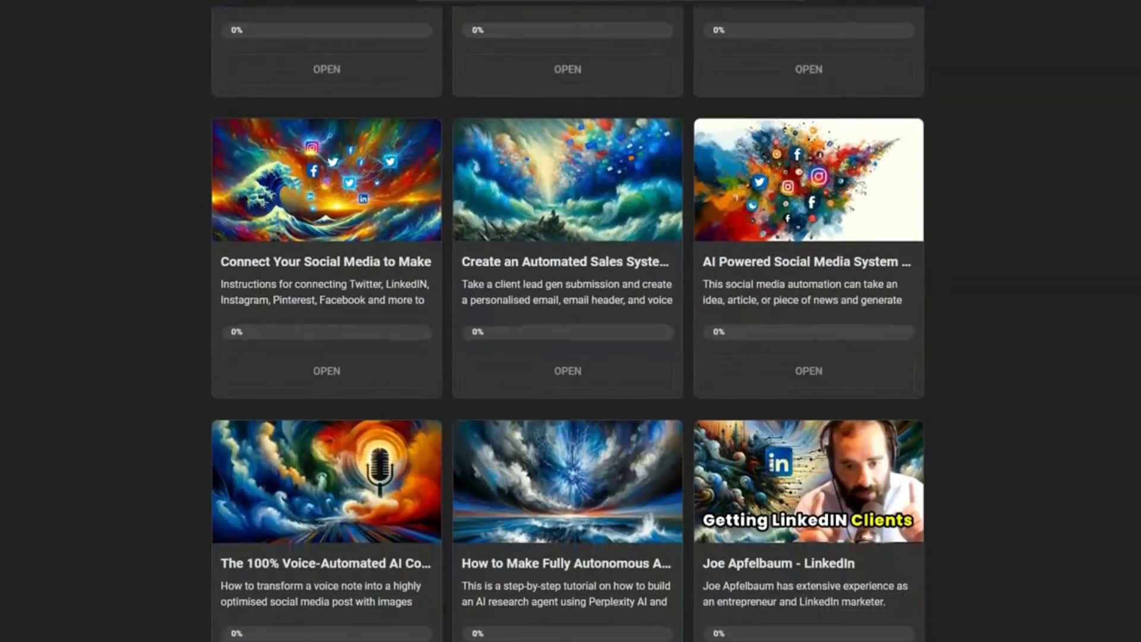
scroll(568, 321, down, 3)
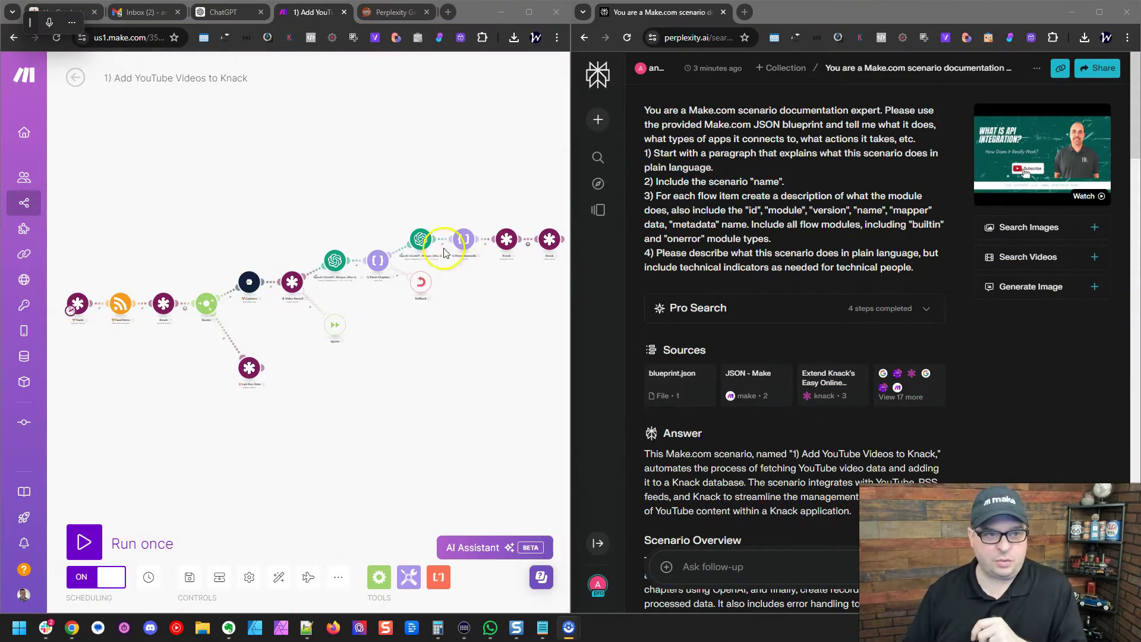
Export the 'Add YouTube Videos to Knack' scenario as a blueprint, then cancel the Save As dialog.
scroll(309, 405, down, 1)
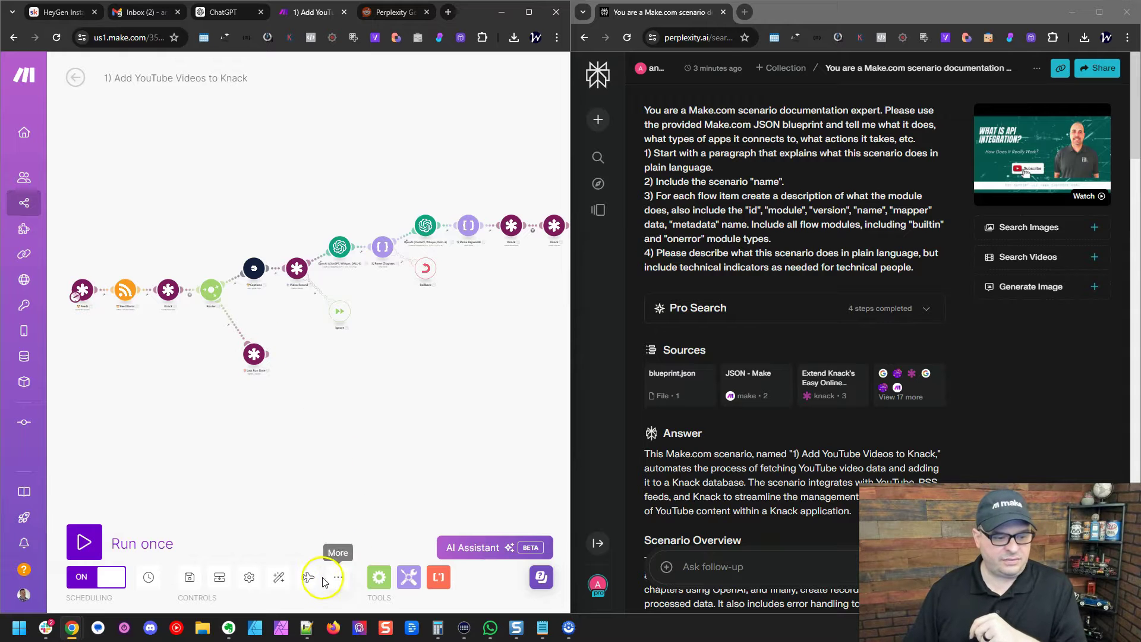
click(529, 13)
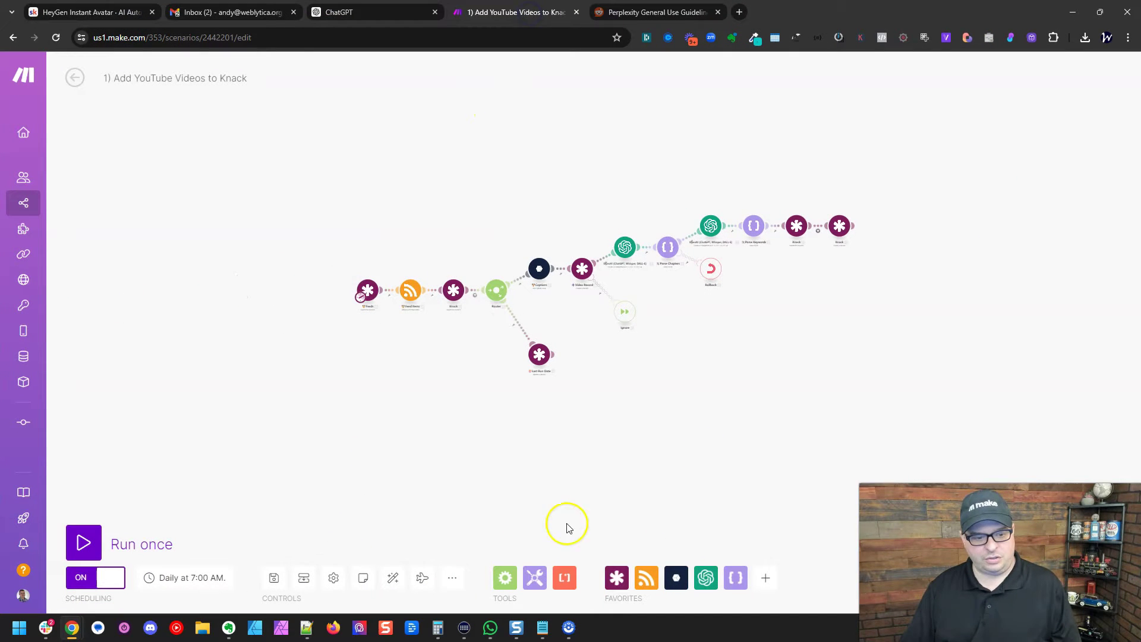
click(449, 578)
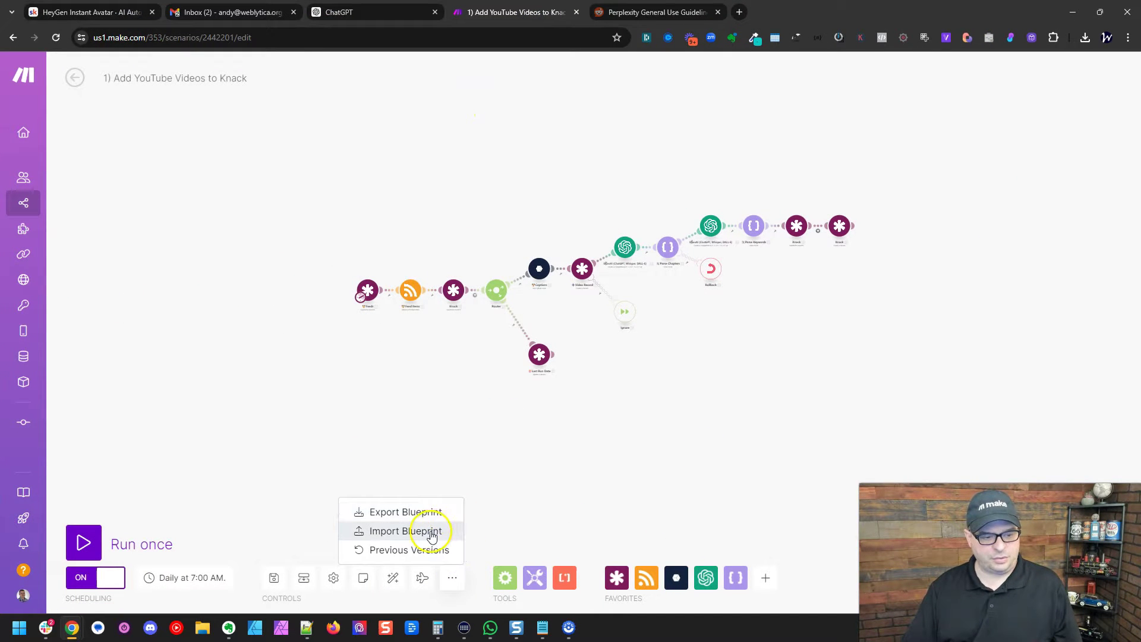
click(424, 512)
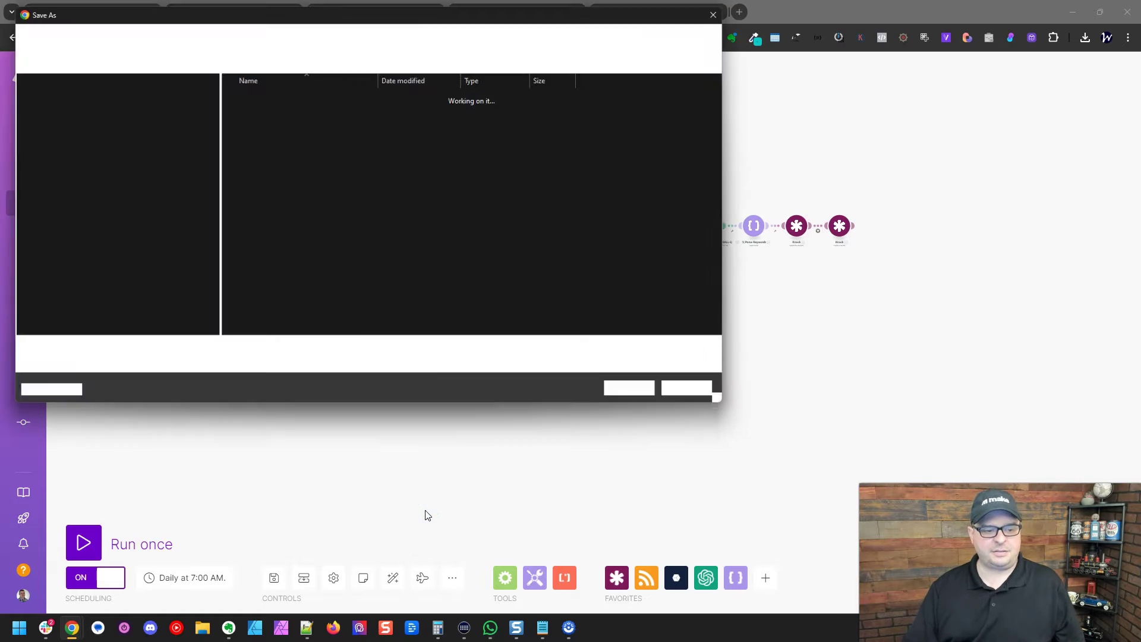
click(695, 395)
key(alt+Tab)
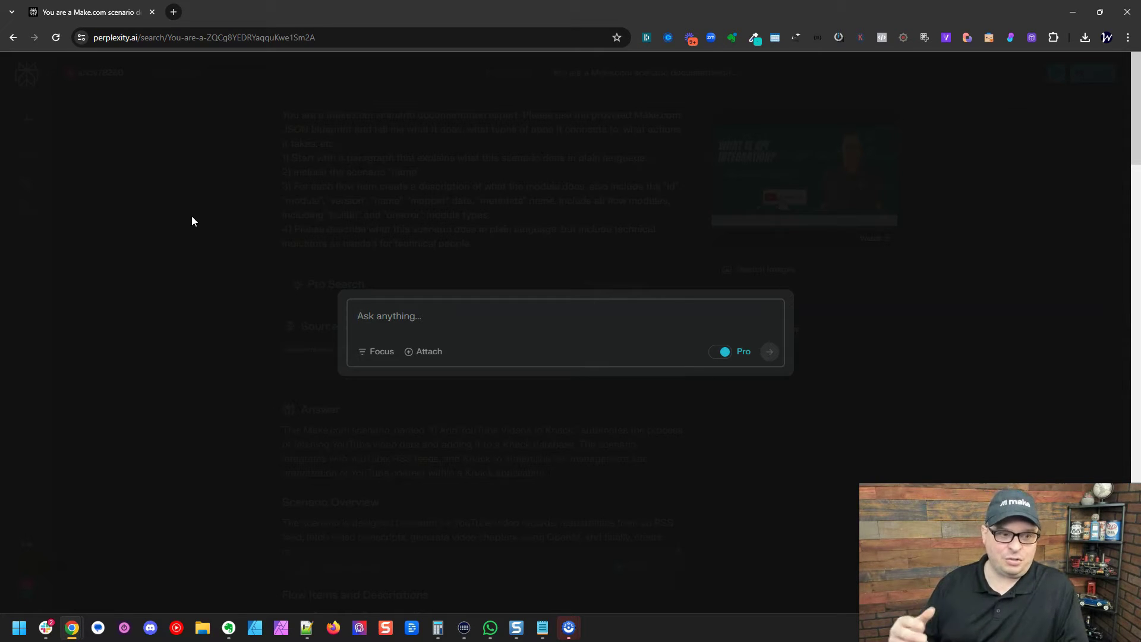
Attach blueprint.json from Chrome's downloads and paste the Make.com documentation-expert prompt.
click(1085, 36)
drag(965, 89, 622, 329)
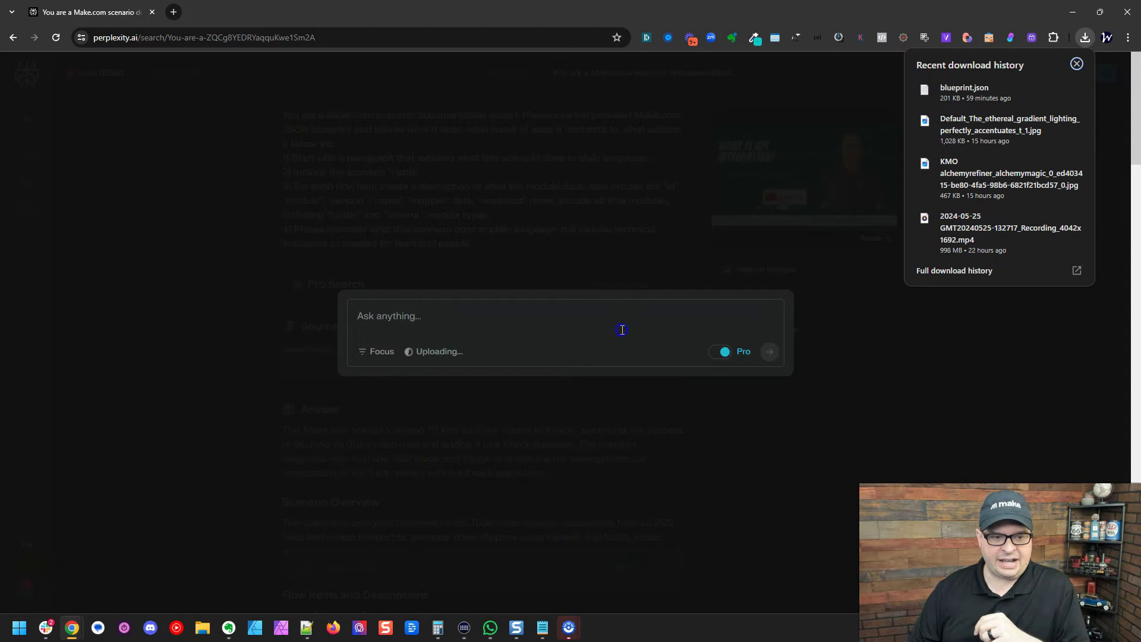
click(1078, 64)
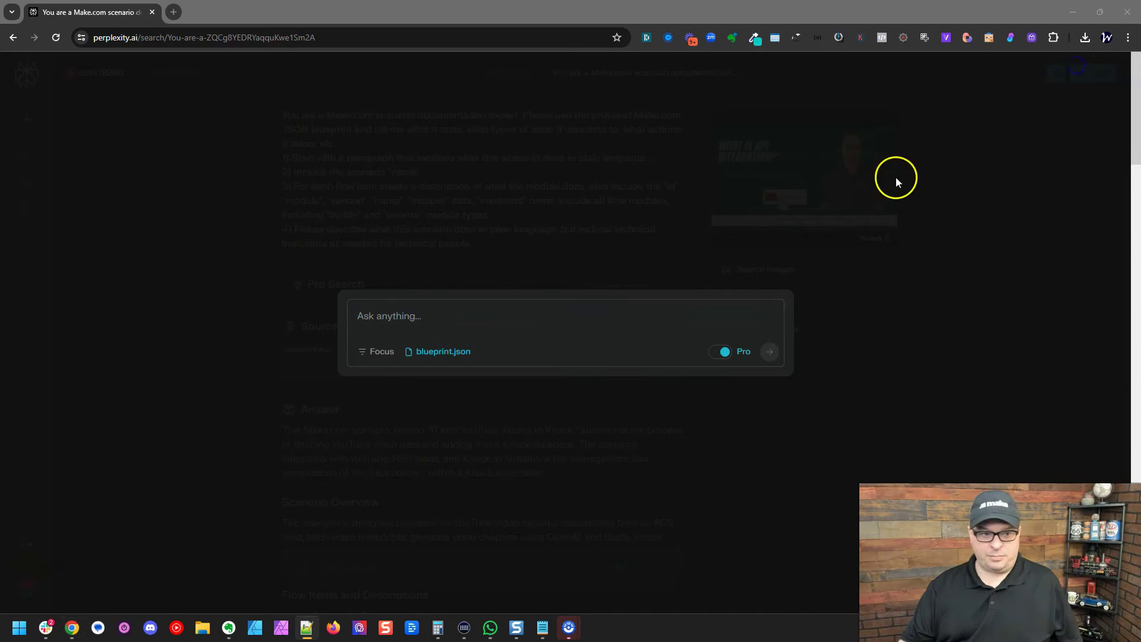
click(543, 329)
text(You are a Make.com scenario documentation expert. Please use the provided Make.com JSON blueprint and tell me what it does, what types of apps it connects to, what actions it takes, etc. 1) Start with a paragraph that explains what this scenario does in plain language. 2) Include the scenario "name". 3) For each flow item create a description of what the module does, also include the "id", "module", "version", "name", "mapper" data, "metadata" name. Include all flow modules, including "builtin" and "onerror" module types. 4) Please describe what this scenario does in plain language, but include technical indicators as needed for technical people.)
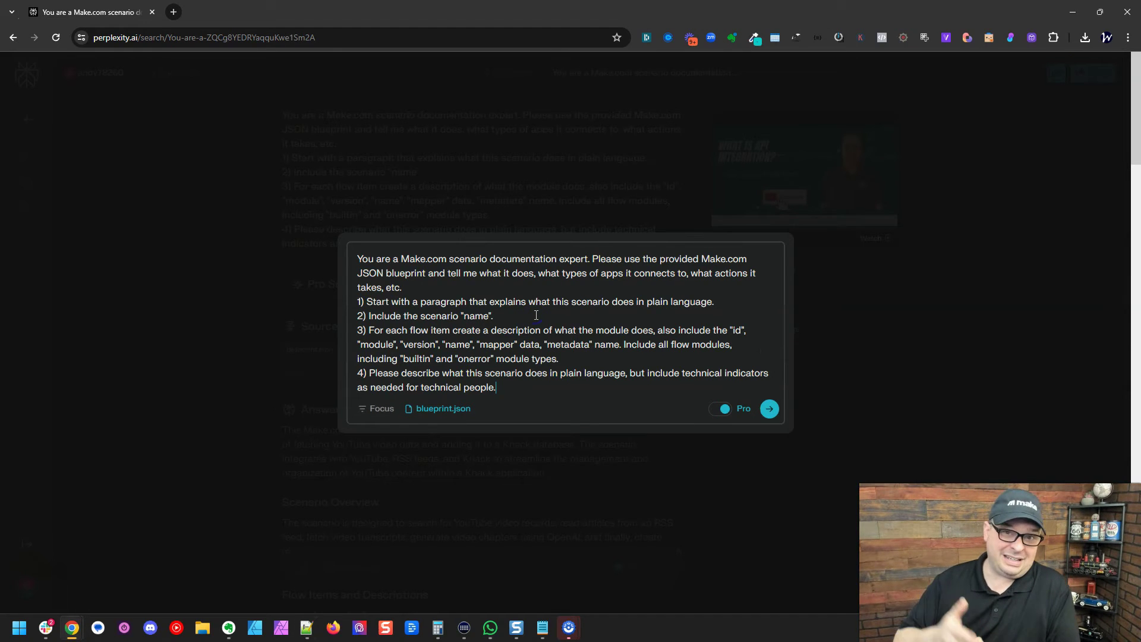
click(600, 334)
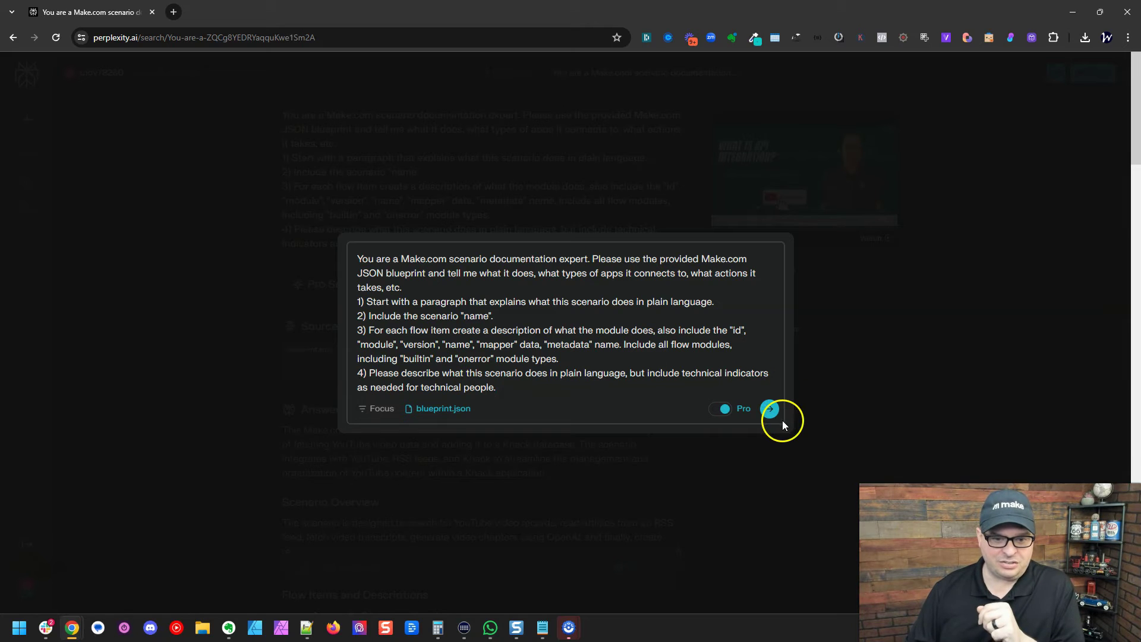
Submit the prompt with blueprint.json attached and follow the streaming module-by-module answer.
click(770, 409)
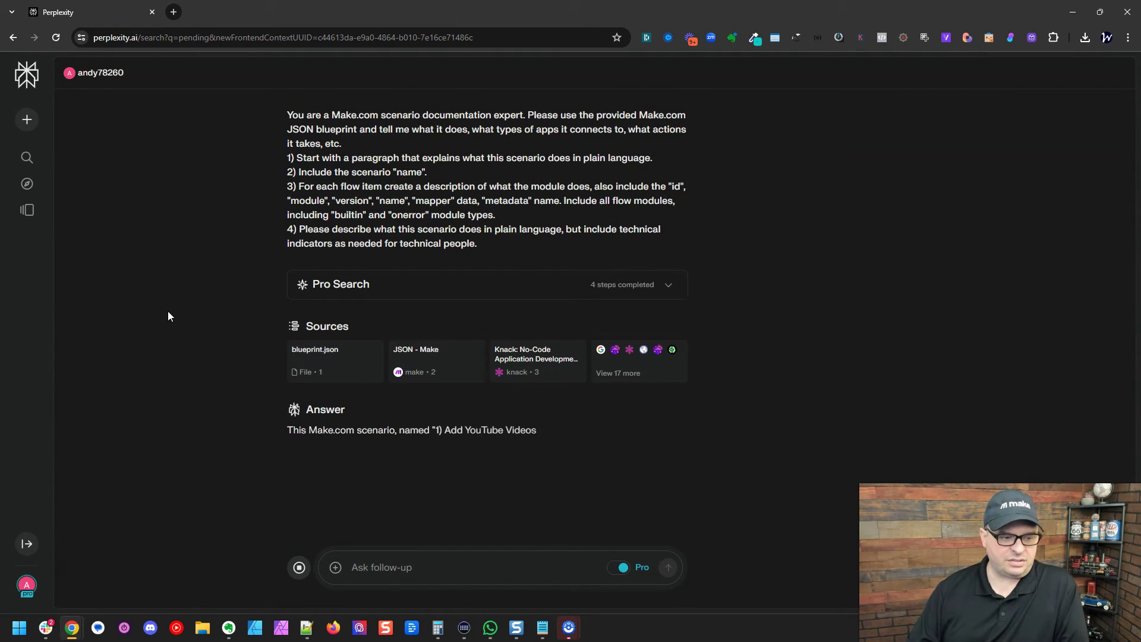
scroll(354, 360, down, 2)
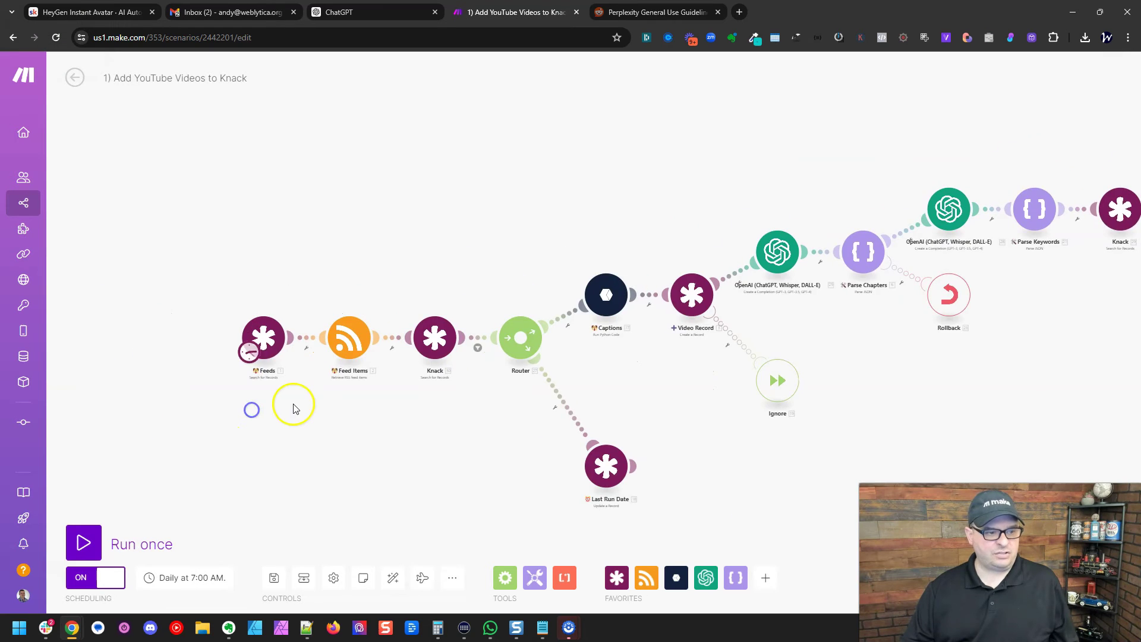
scroll(295, 409, up, 5)
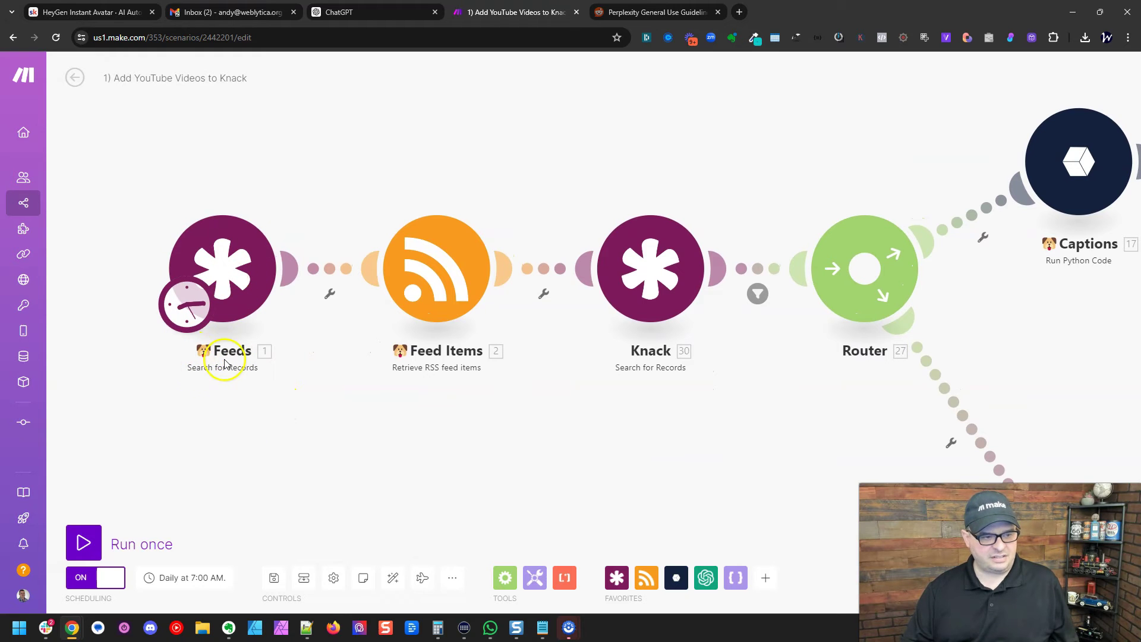
Check the Feeds module's Knack connection in Make, then return to Perplexity's answer.
click(204, 349)
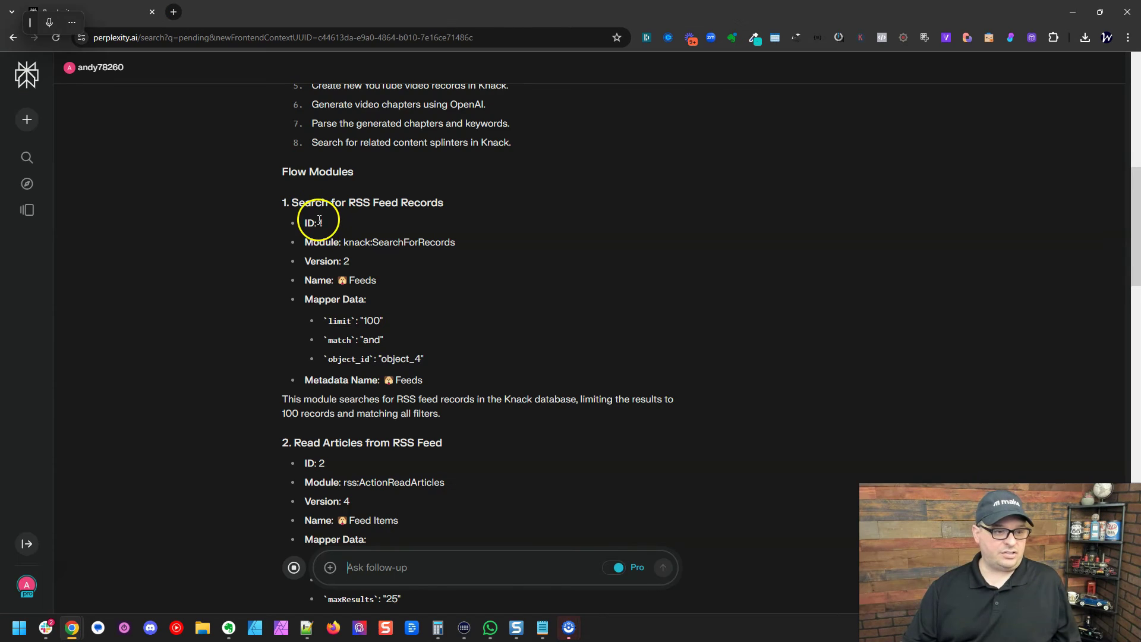
key(alt+Tab)
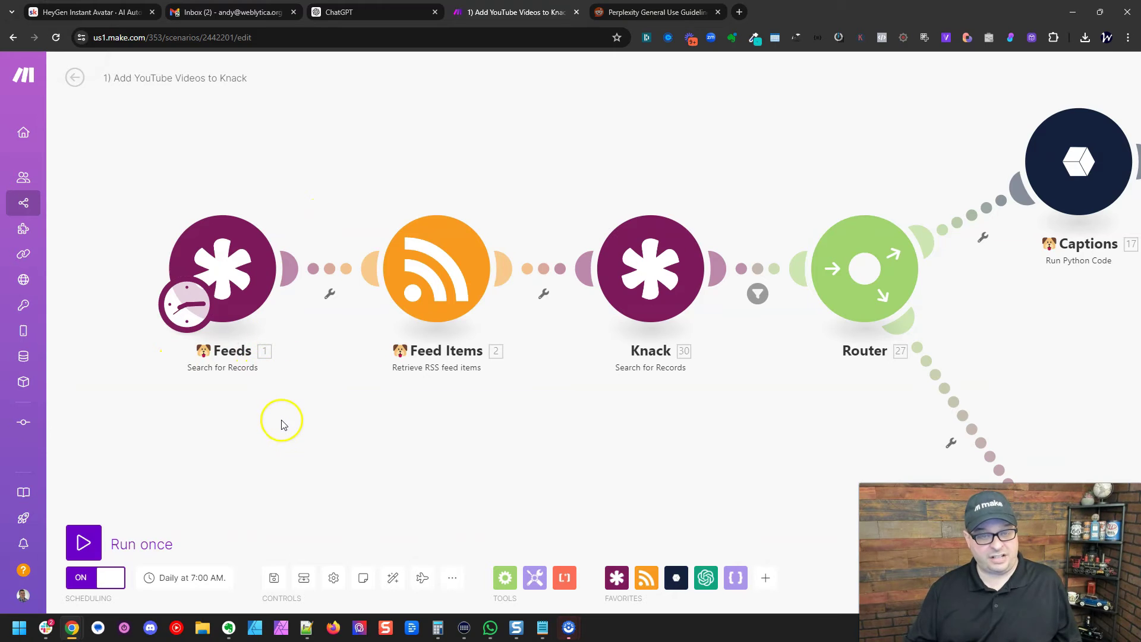
key(alt+Tab)
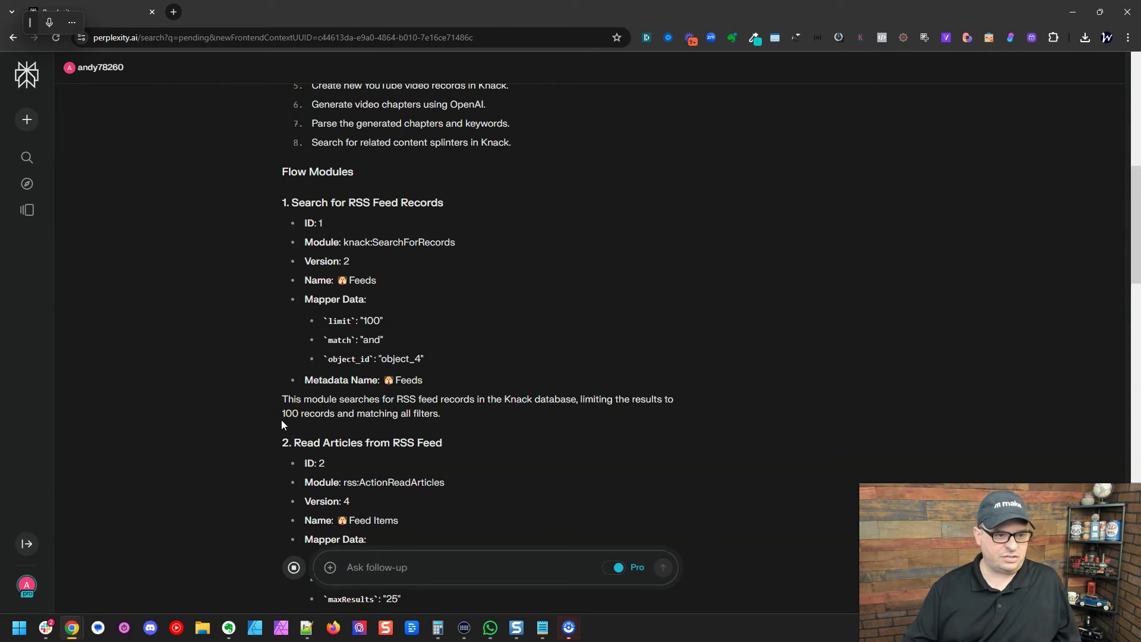
Inspect Flow Module 1's SearchForRecords type and its Feeds mapper data.
double_click(377, 242)
click(334, 321)
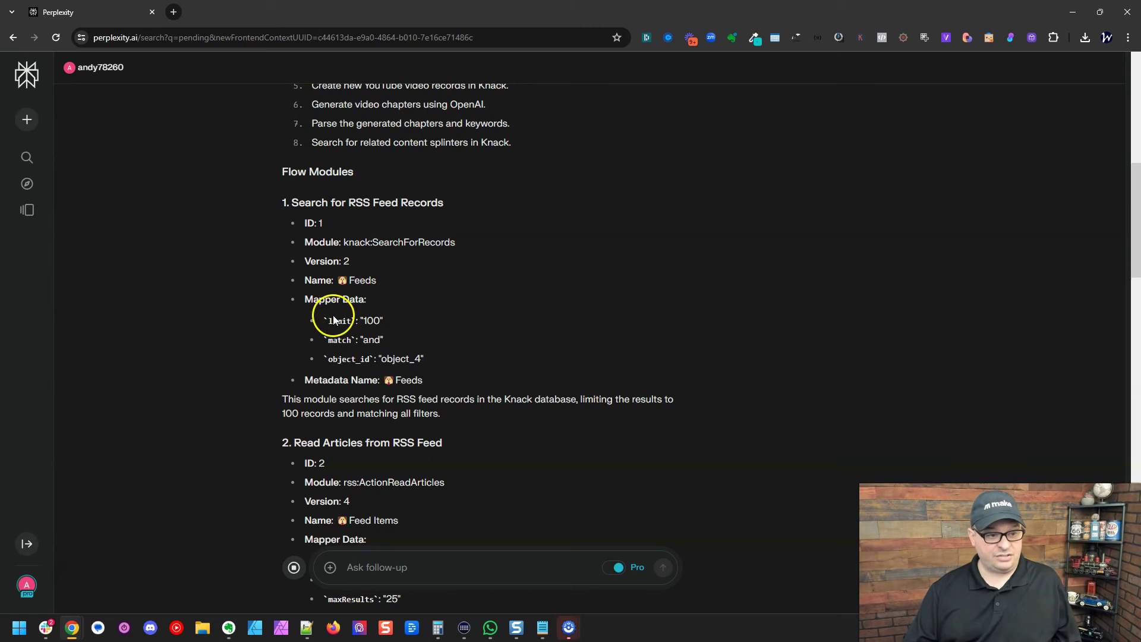
drag(326, 320, 369, 365)
click(393, 395)
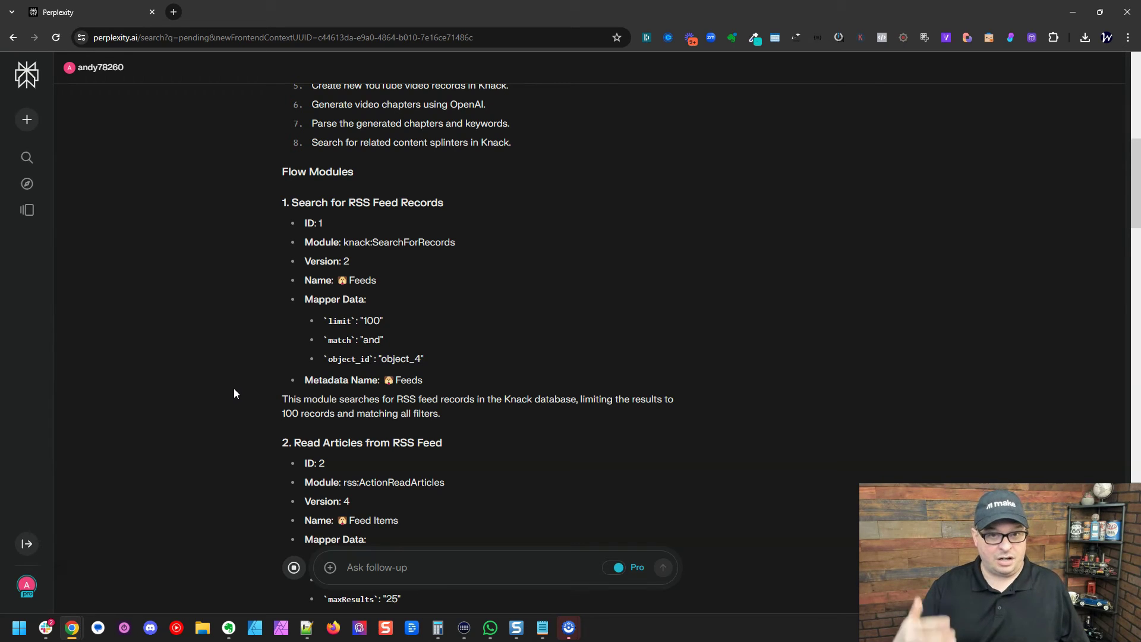
Scroll down the documentation to section 4, Fetch Video Transcript.
scroll(220, 357, down, 2)
scroll(218, 338, down, 2)
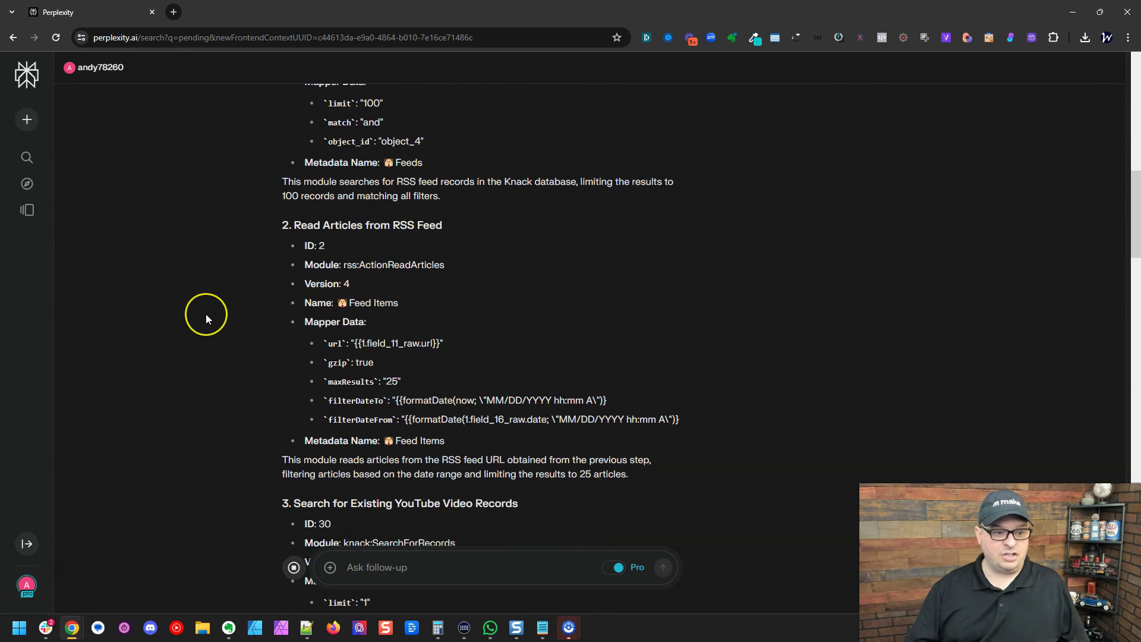
scroll(206, 314, down, 3)
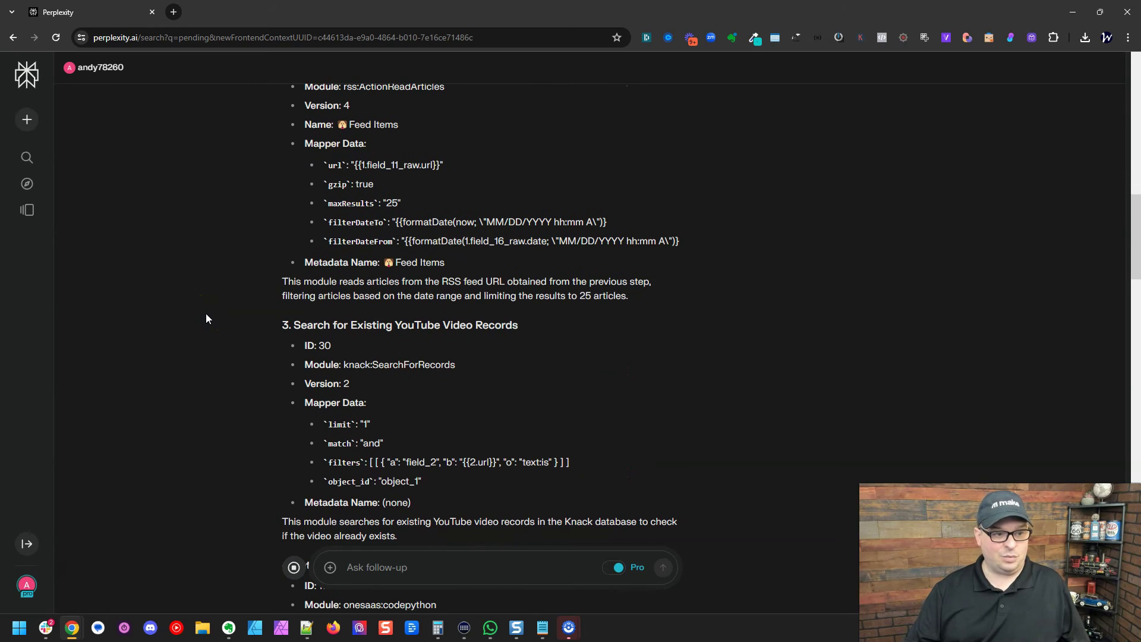
scroll(195, 311, down, 1)
scroll(195, 311, down, 6)
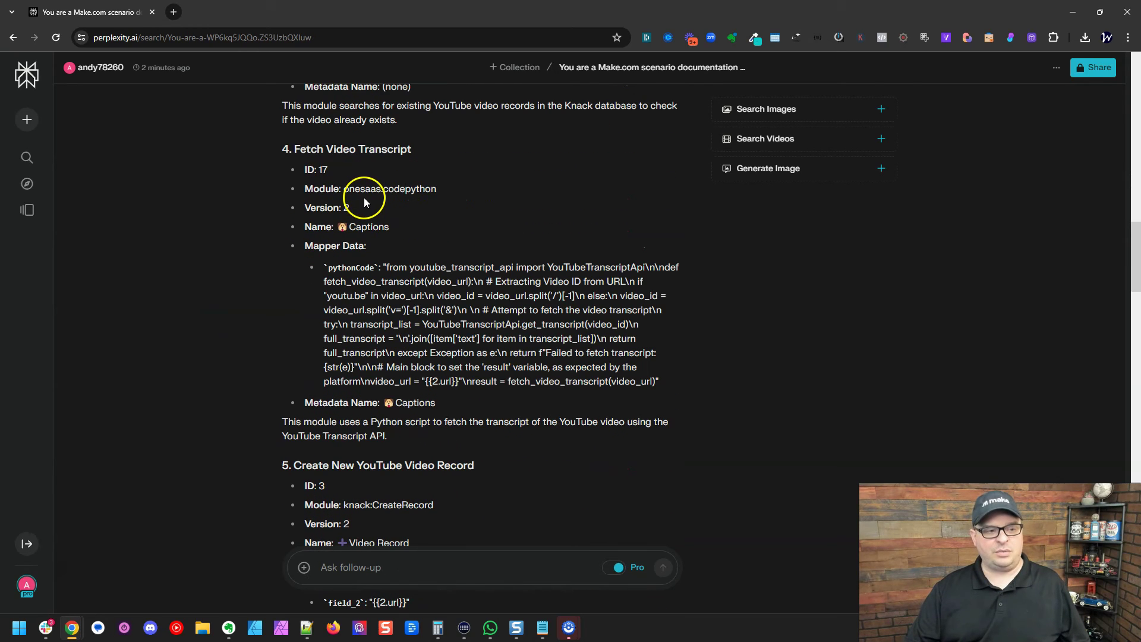
Highlight the codepython module type and the full pythonCode value.
double_click(420, 189)
click(434, 215)
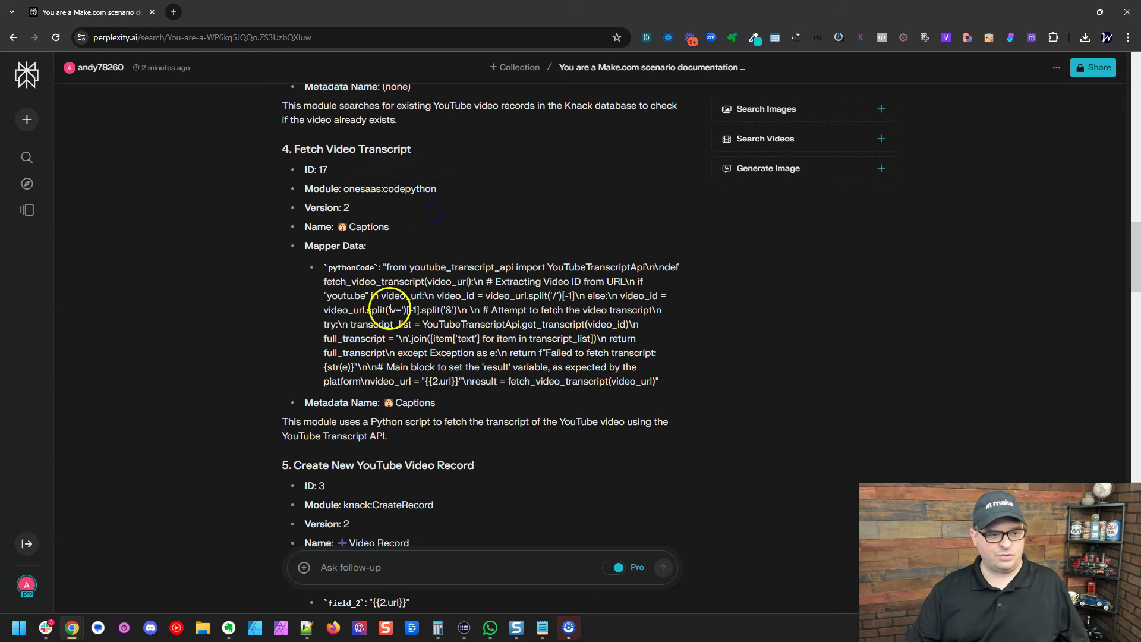
drag(383, 266, 660, 384)
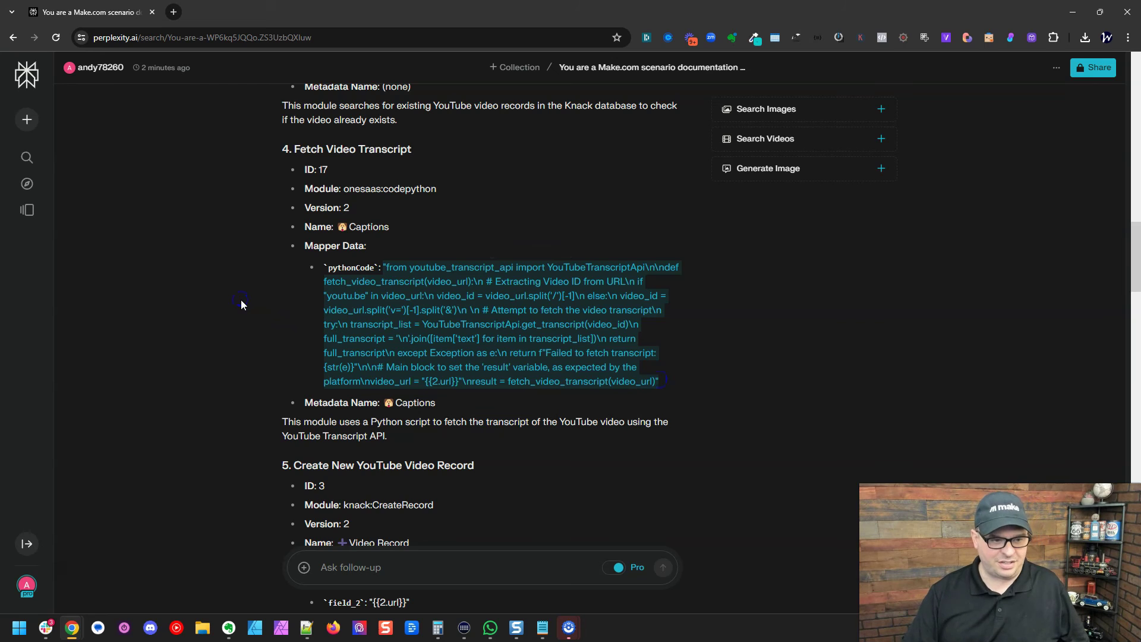
Scroll past sections 8–10 to Error Handling and select the entire Summary paragraph.
scroll(202, 308, down, 15)
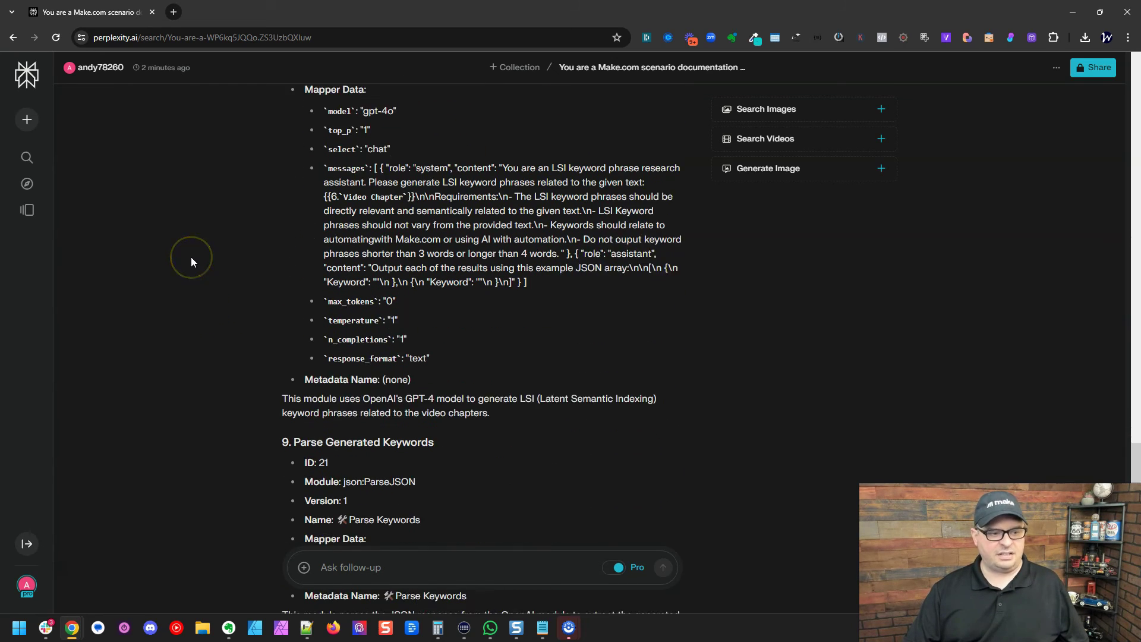
scroll(191, 257, down, 15)
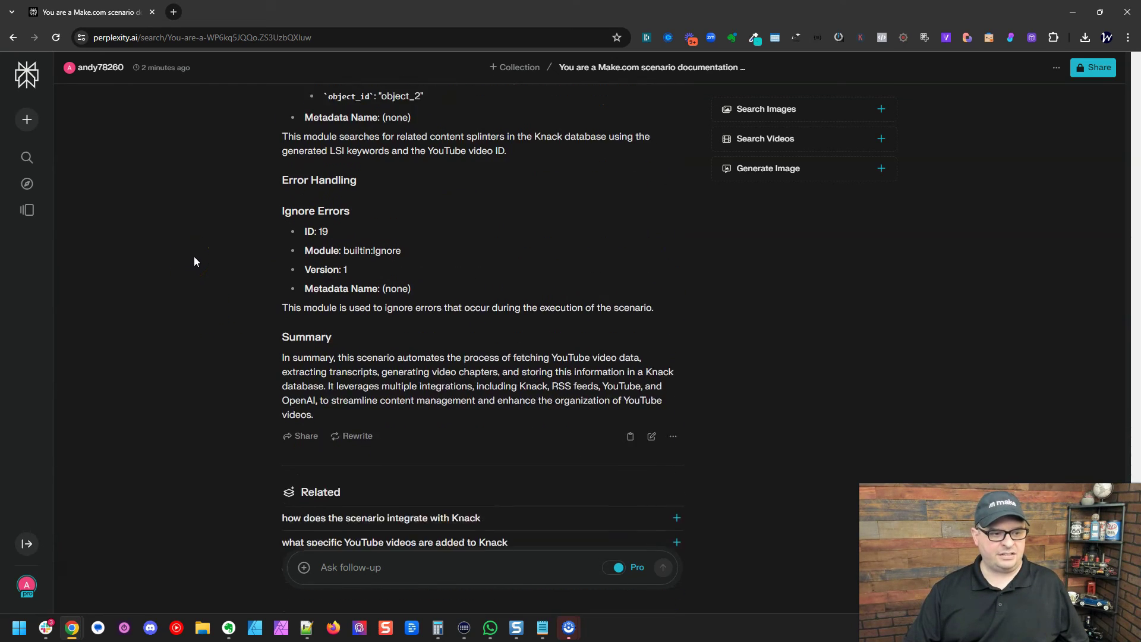
scroll(196, 262, down, 1)
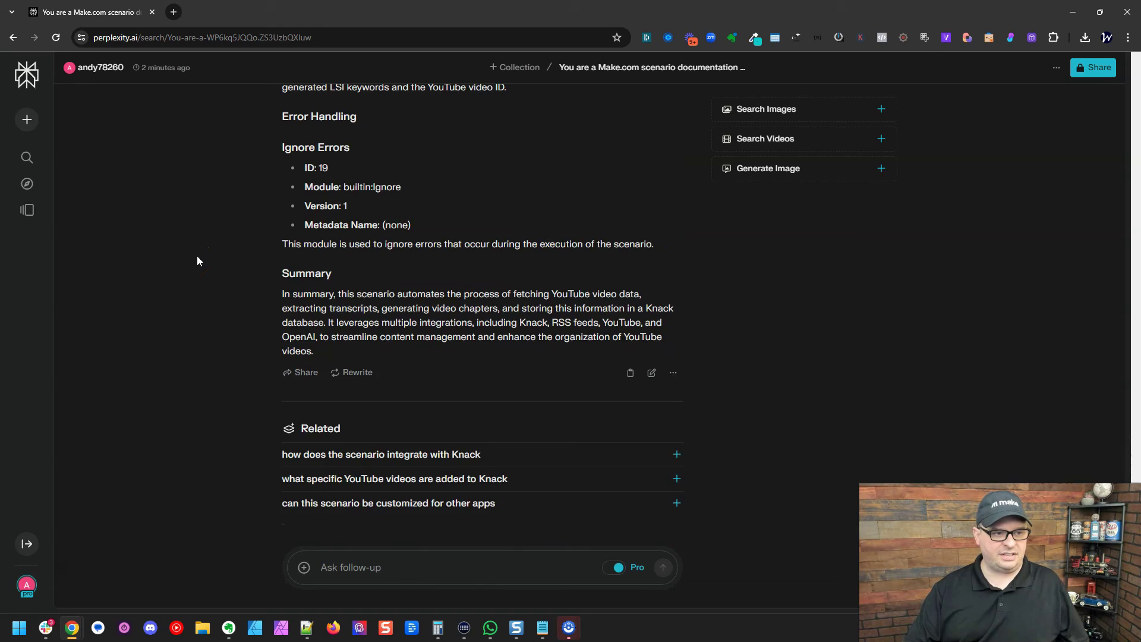
scroll(447, 312, up, 2)
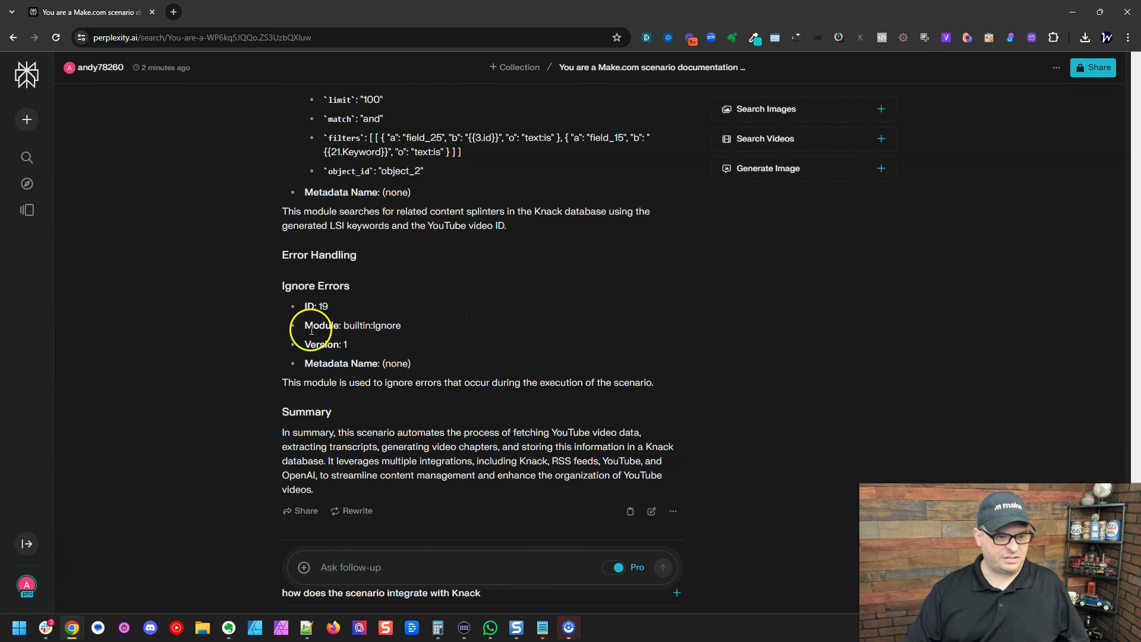
scroll(214, 323, down, 2)
triple_click(355, 305)
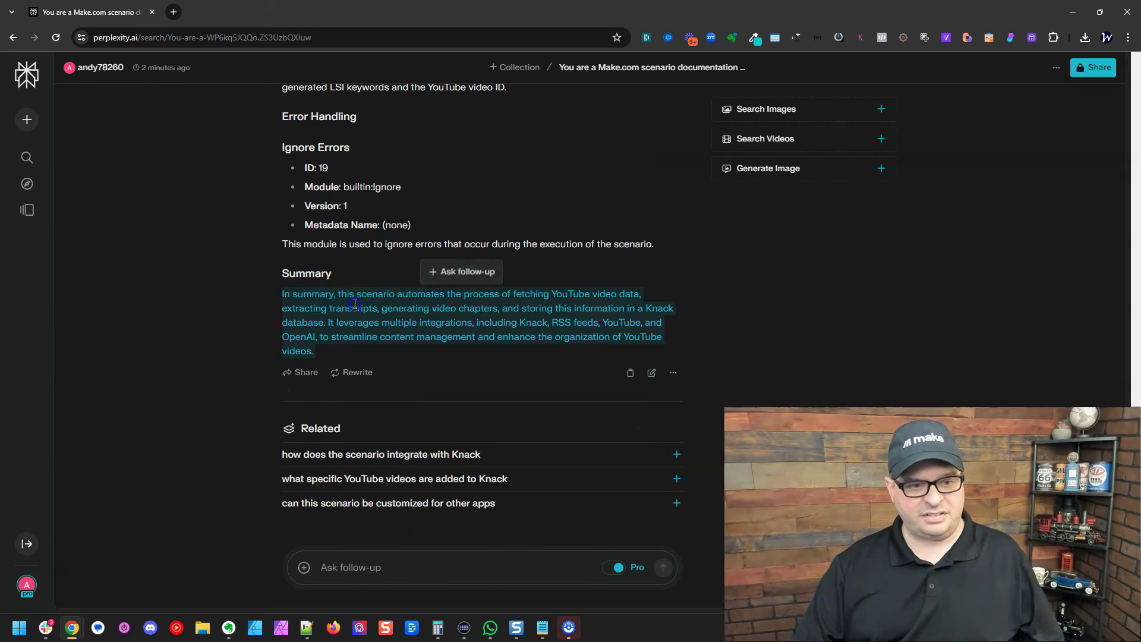